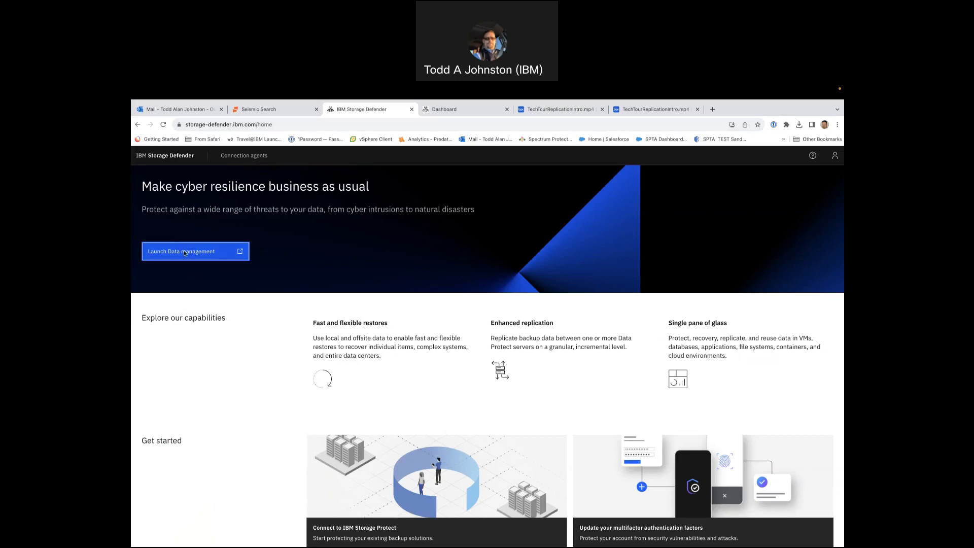
- Launch Data management and review the Summary dashboard's protection, storage reduction and performance throughput figures
left_click(184, 252)
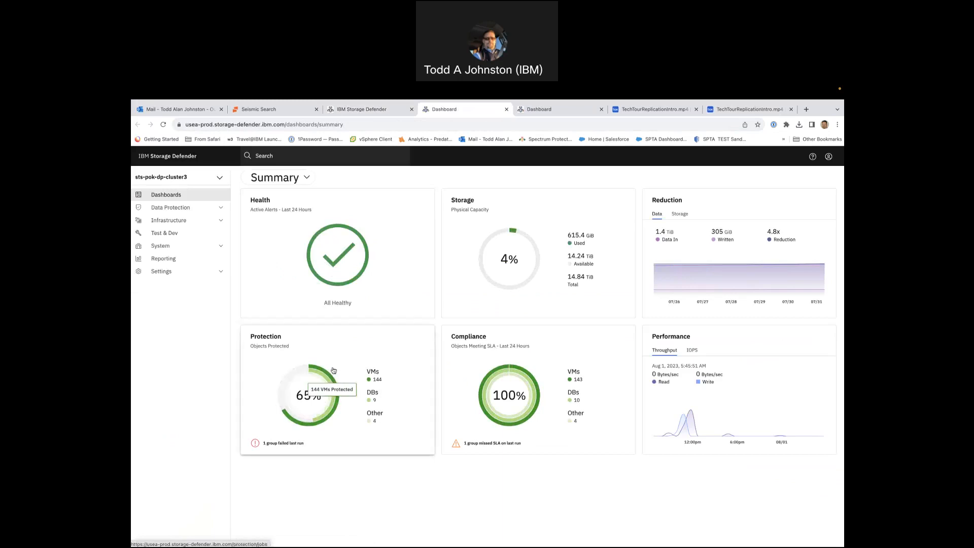
mouse_move(311, 399)
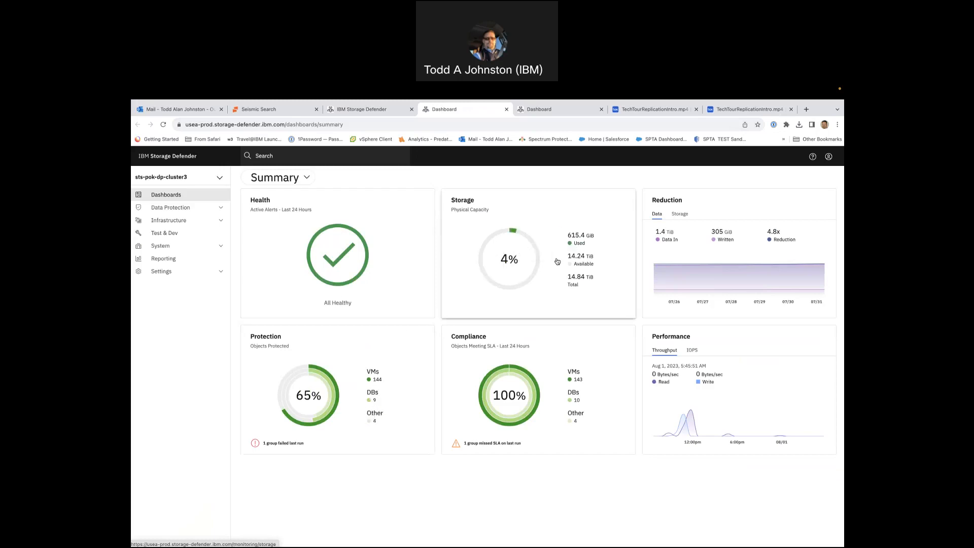
left_click(680, 215)
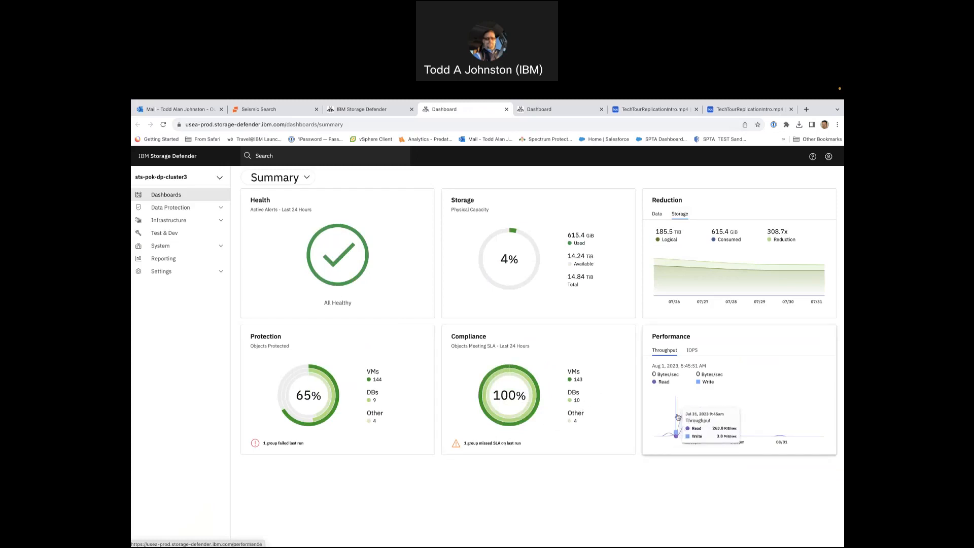
mouse_move(683, 403)
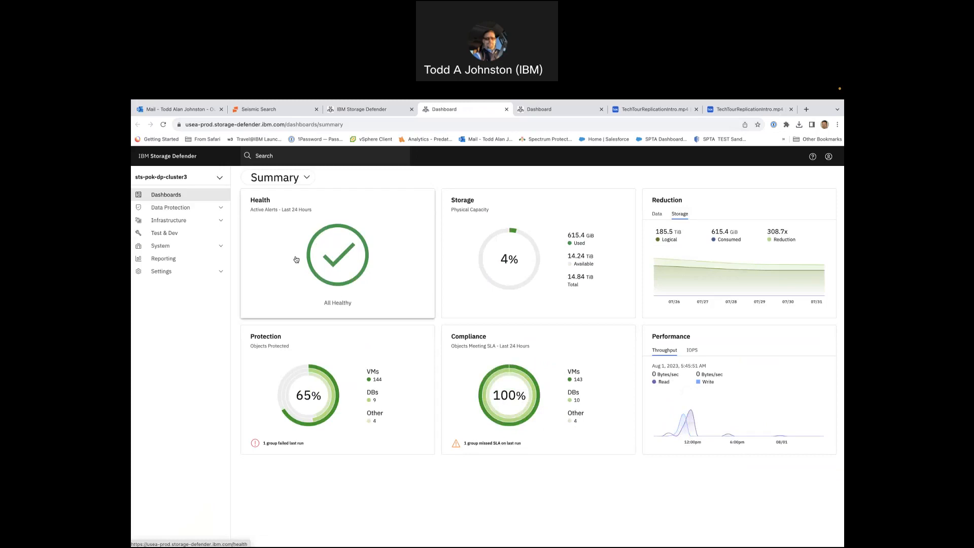
- Switch to the Data Protection dashboard and examine the hourly run history and the recoveries by object type
left_click(310, 177)
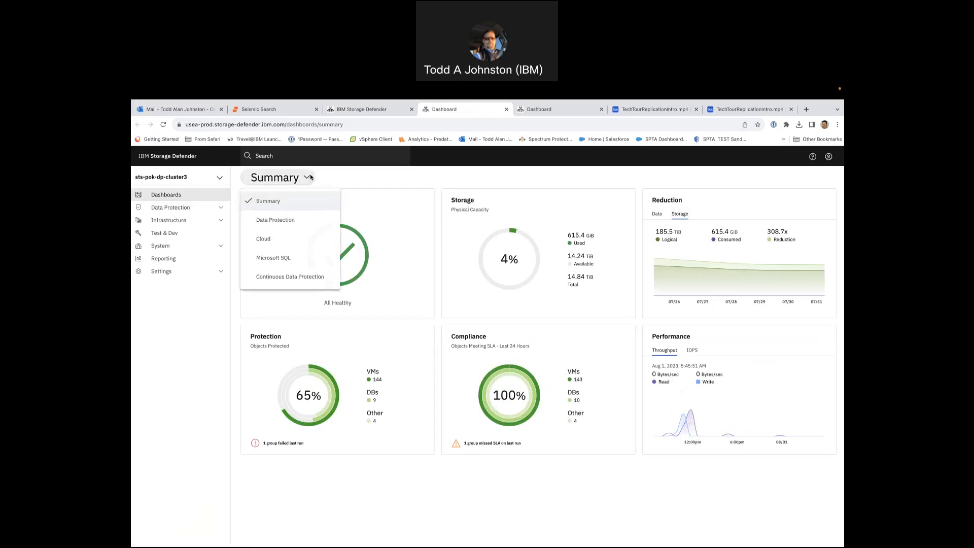
left_click(282, 221)
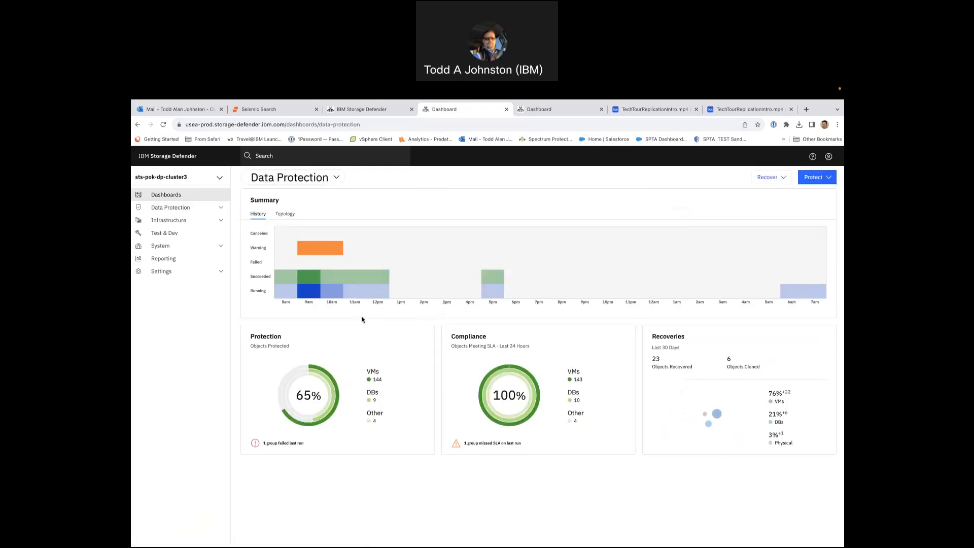
mouse_move(307, 253)
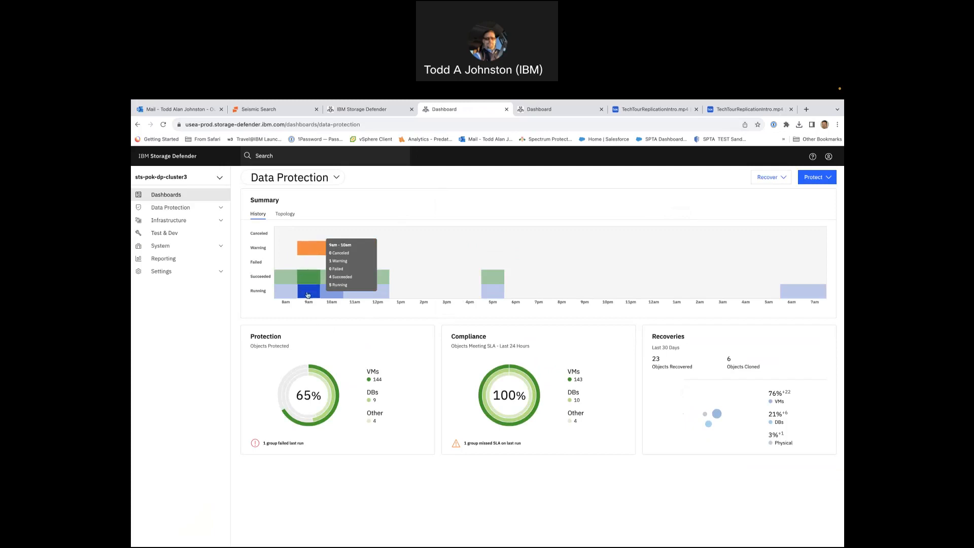
mouse_move(338, 292)
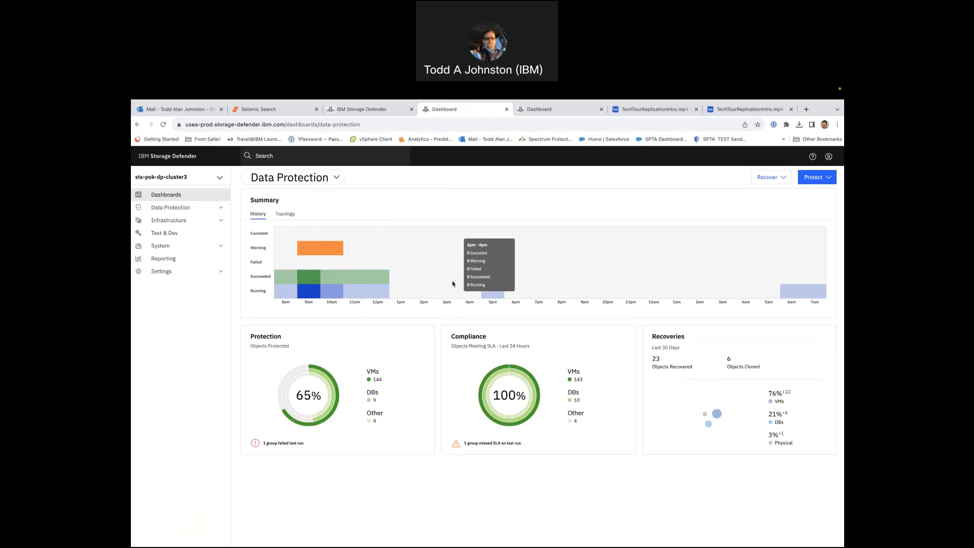
mouse_move(490, 293)
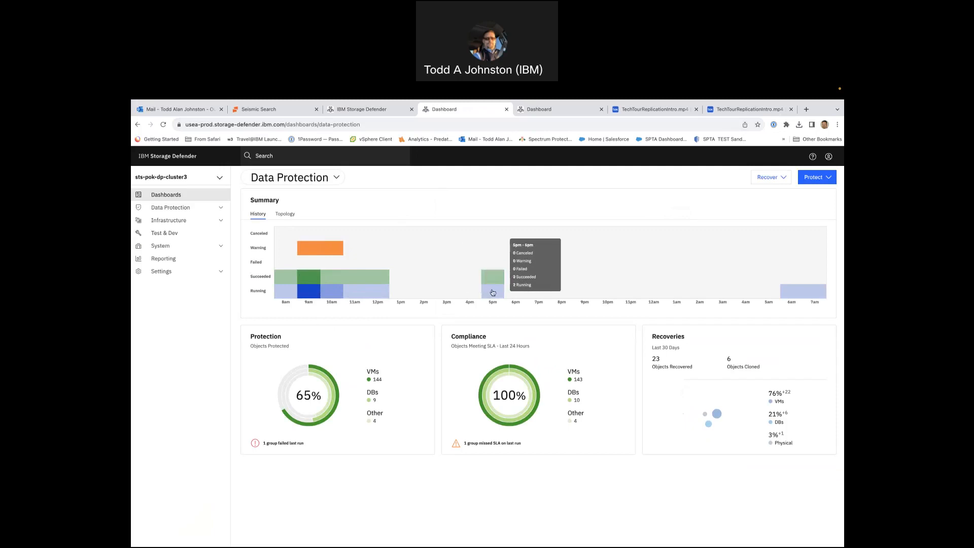
mouse_move(794, 292)
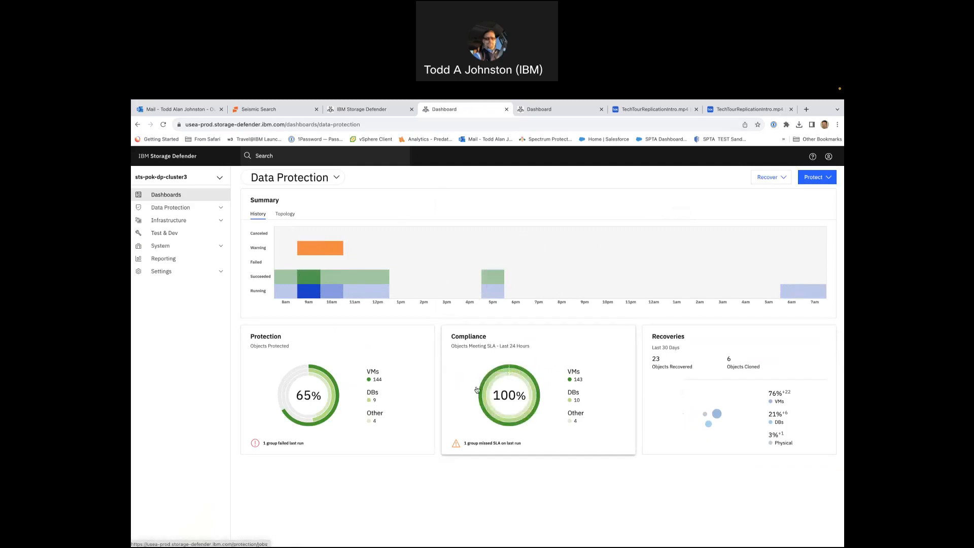
mouse_move(722, 418)
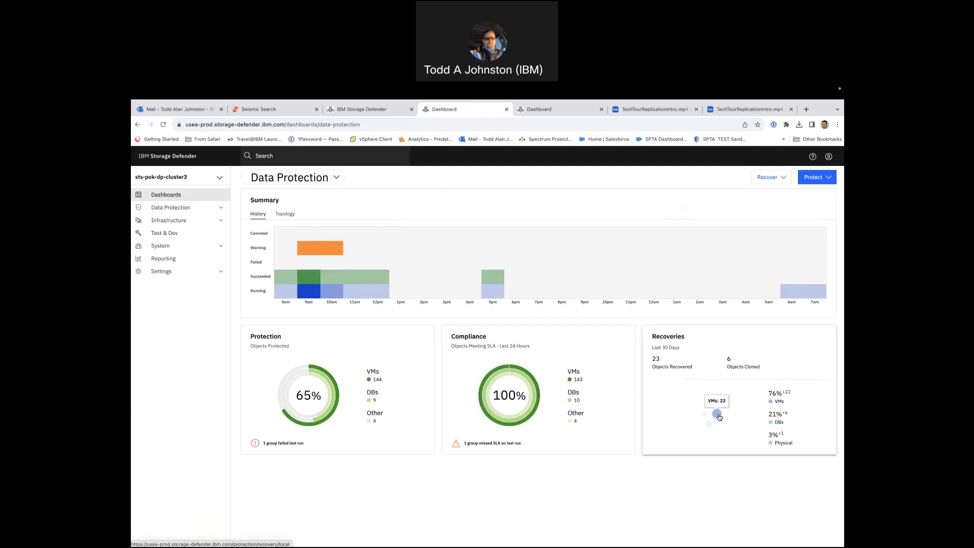
- Review the recovery activity log for MSSQLSERVER/tpccRESTORED_DB in the task Recover_Microsoft_SQL_Jul_27_2023_3_58_PM, and close it
left_click(719, 417)
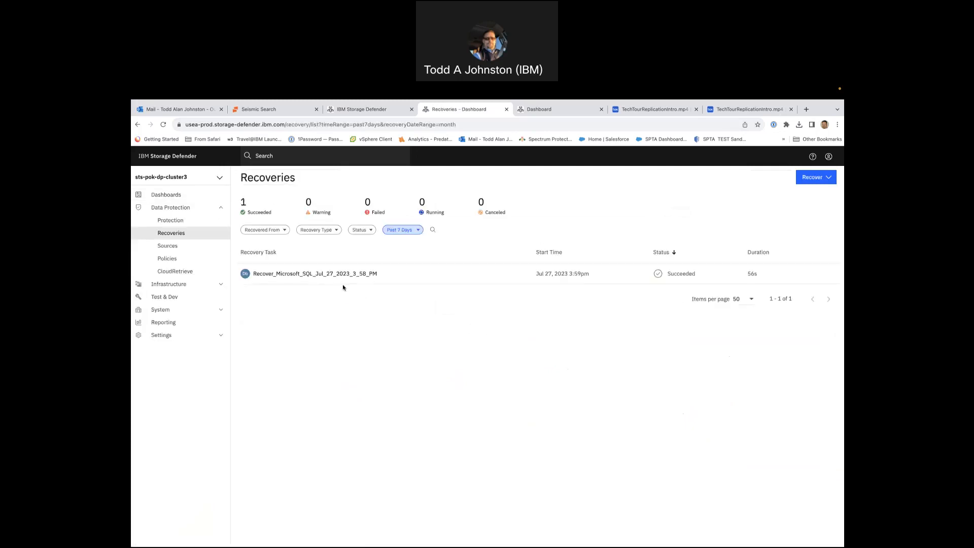
left_click(316, 277)
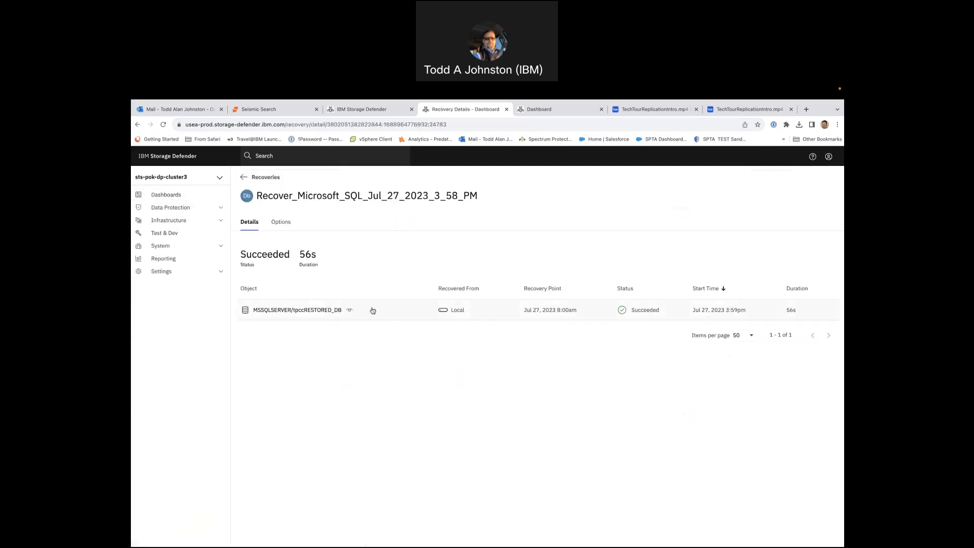
left_click(301, 311)
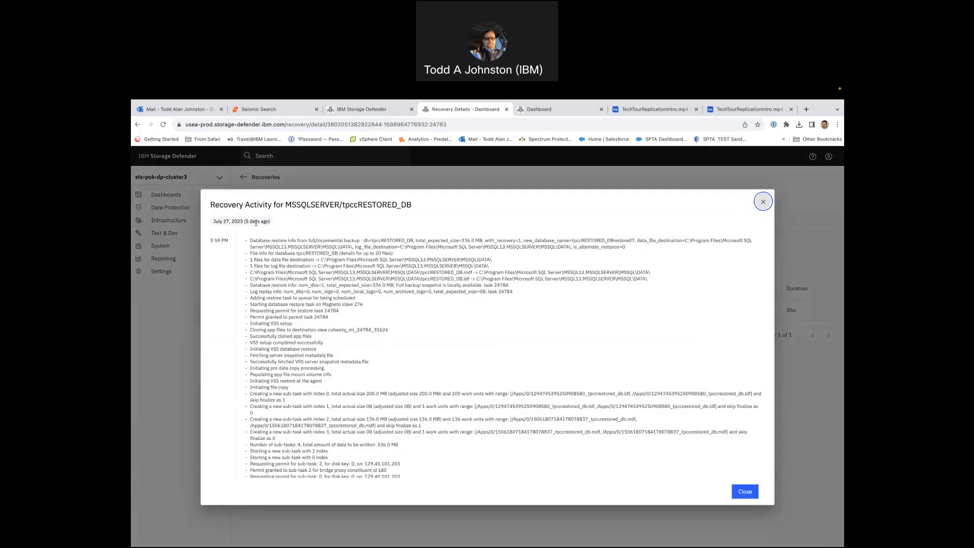
scroll(364, 358, "down", 5)
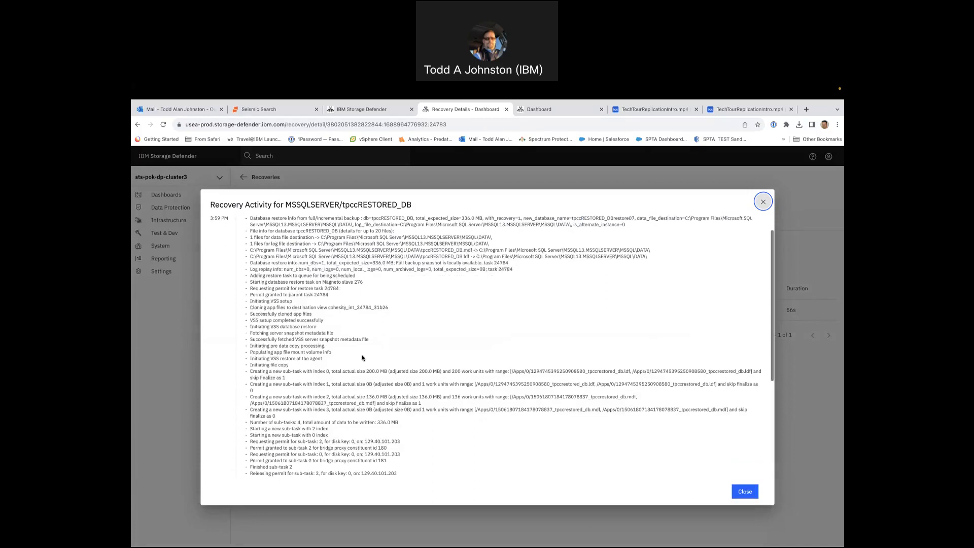
scroll(362, 358, "down", 2)
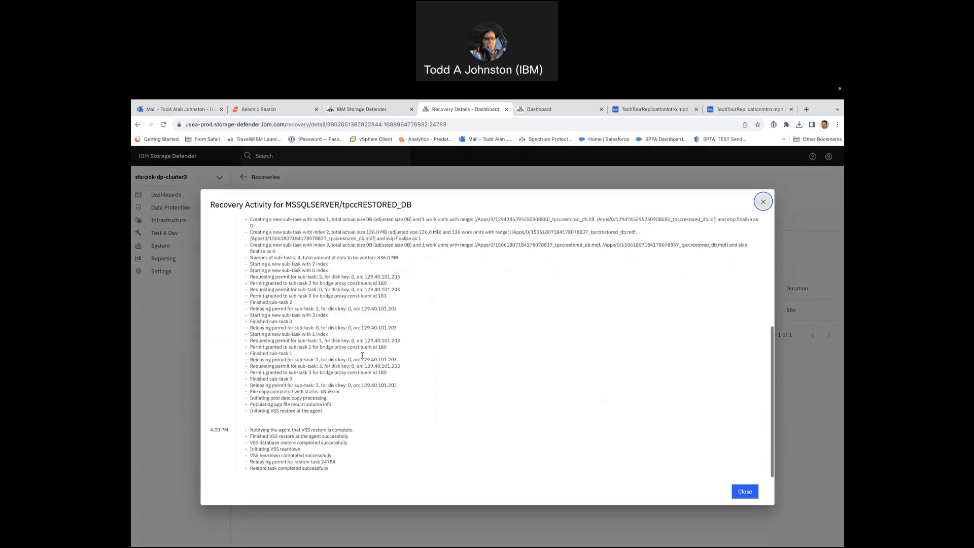
left_click(745, 491)
- Leave the recovery details for the Summary dashboard and look through the available dashboards
left_click(262, 177)
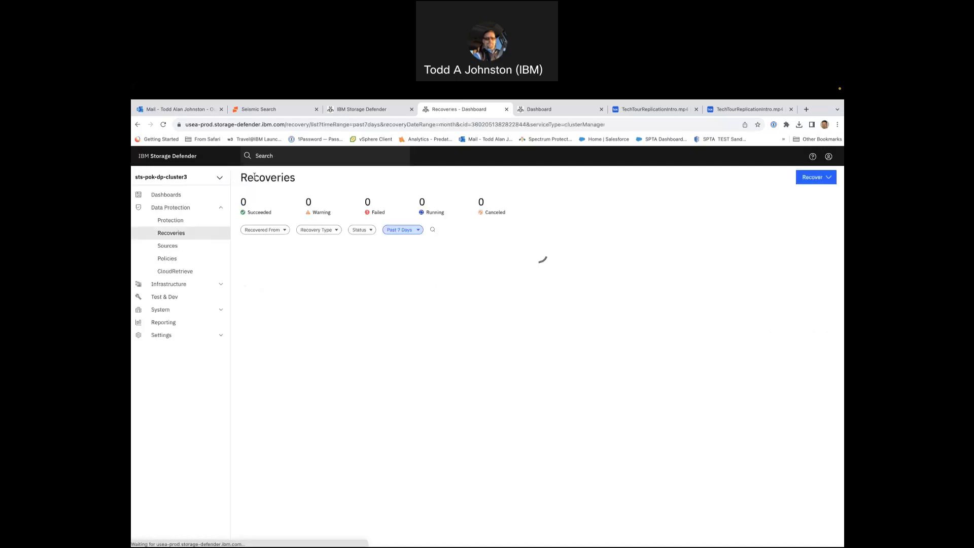
left_click(197, 198)
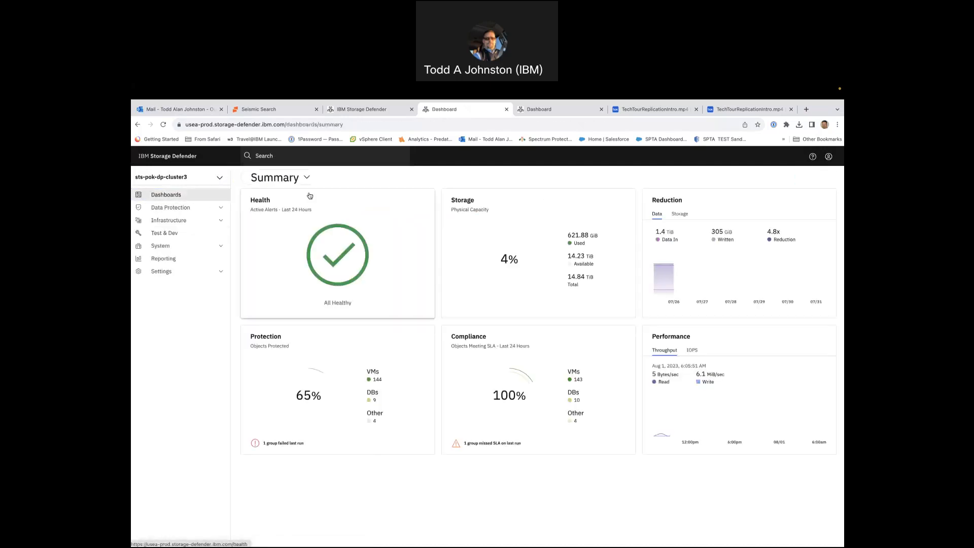
left_click(307, 178)
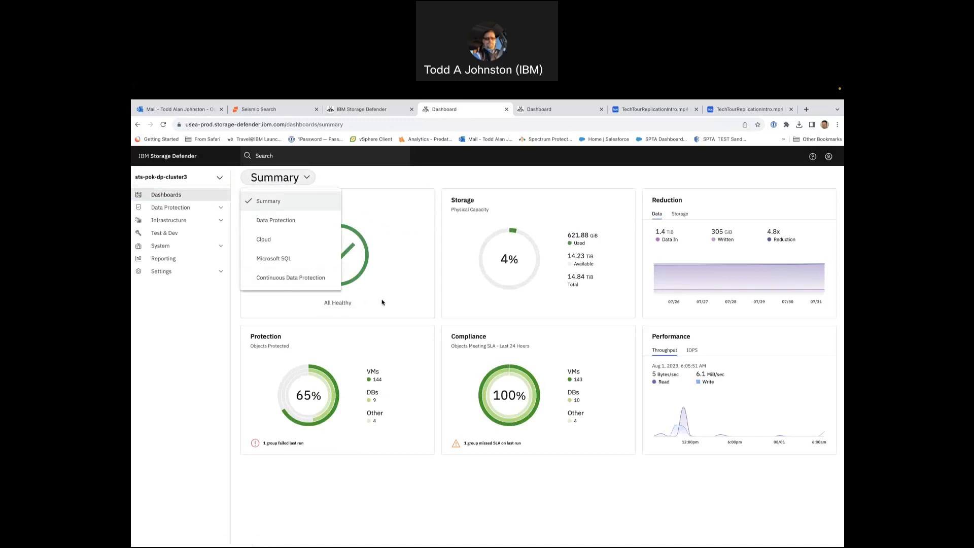
left_click(312, 307)
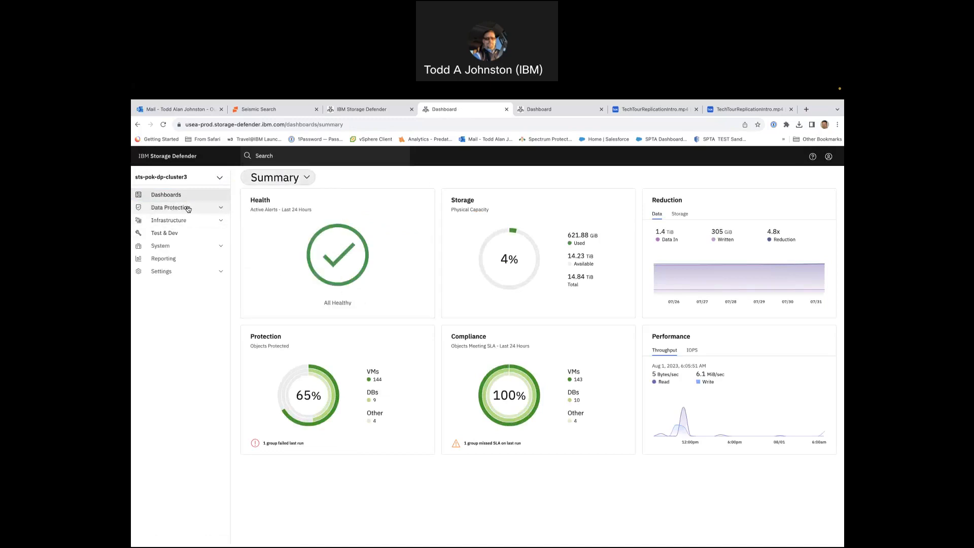
- Start a new Virtual Machines protection from the Protection page after reviewing the supported workload types
left_click(188, 208)
left_click(185, 222)
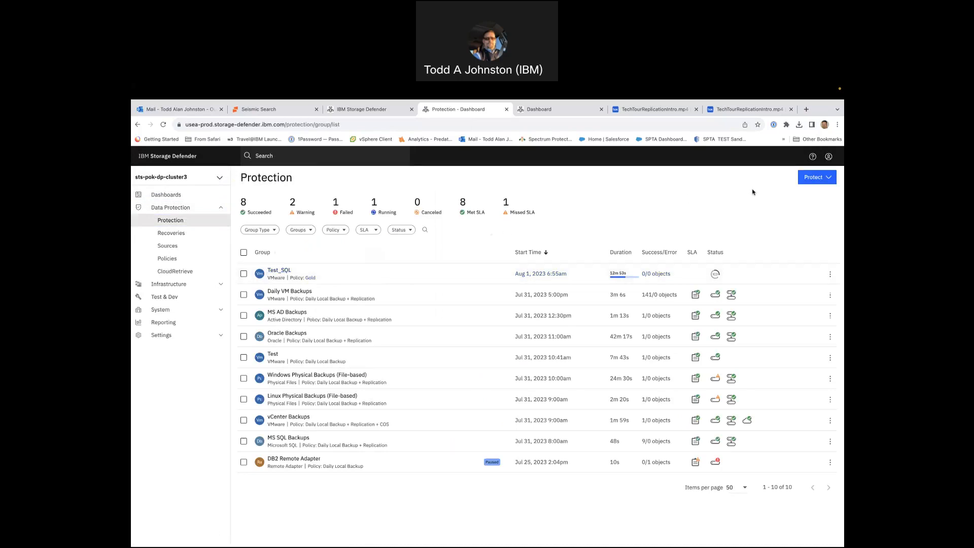
left_click(827, 177)
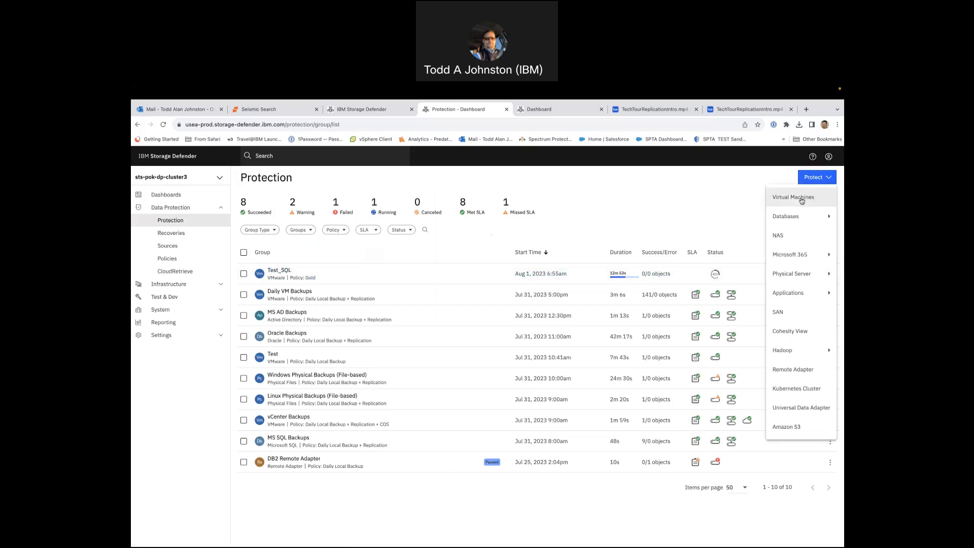
mouse_move(794, 217)
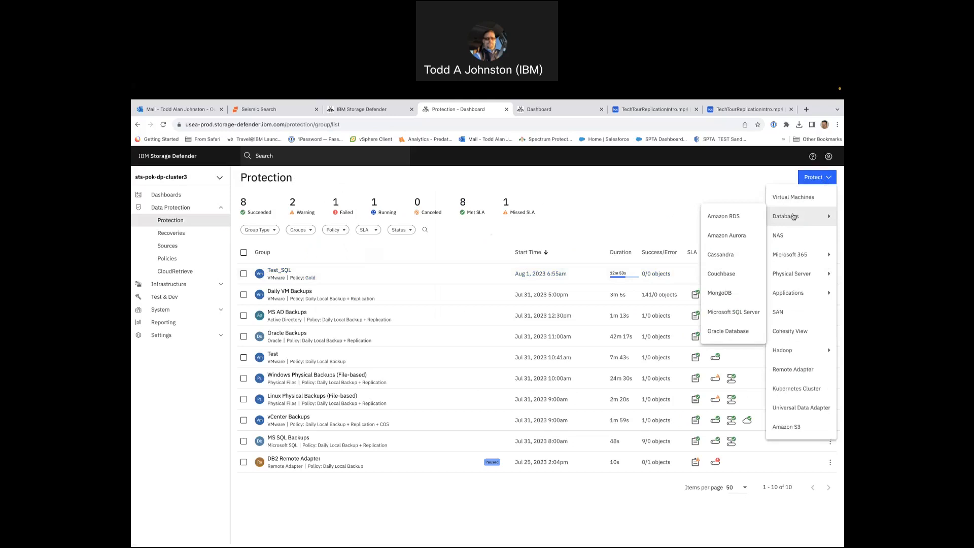
mouse_move(798, 257)
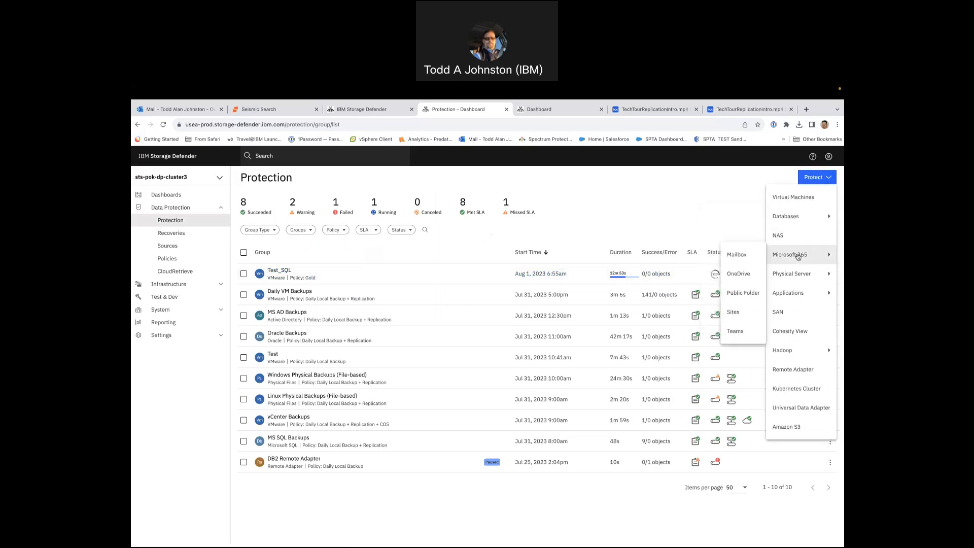
mouse_move(791, 279)
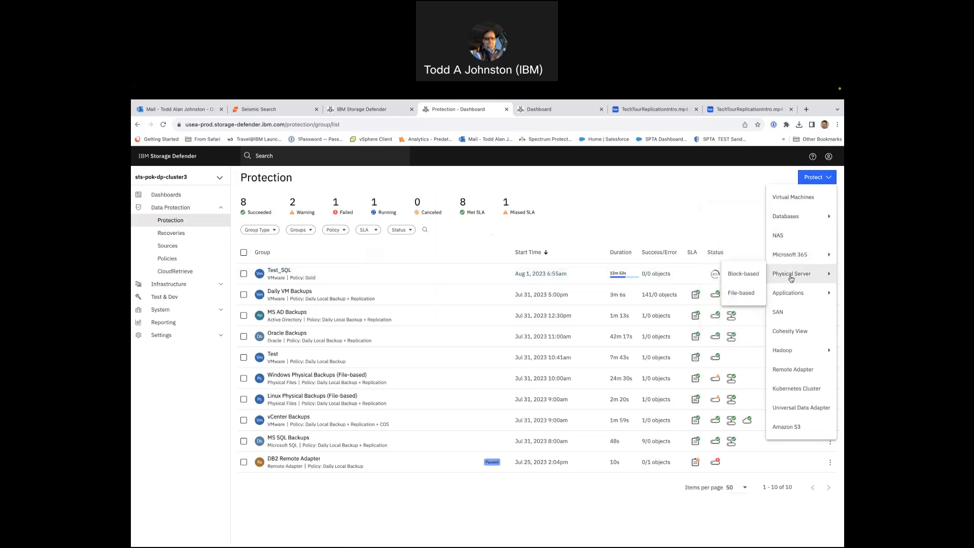
mouse_move(792, 299)
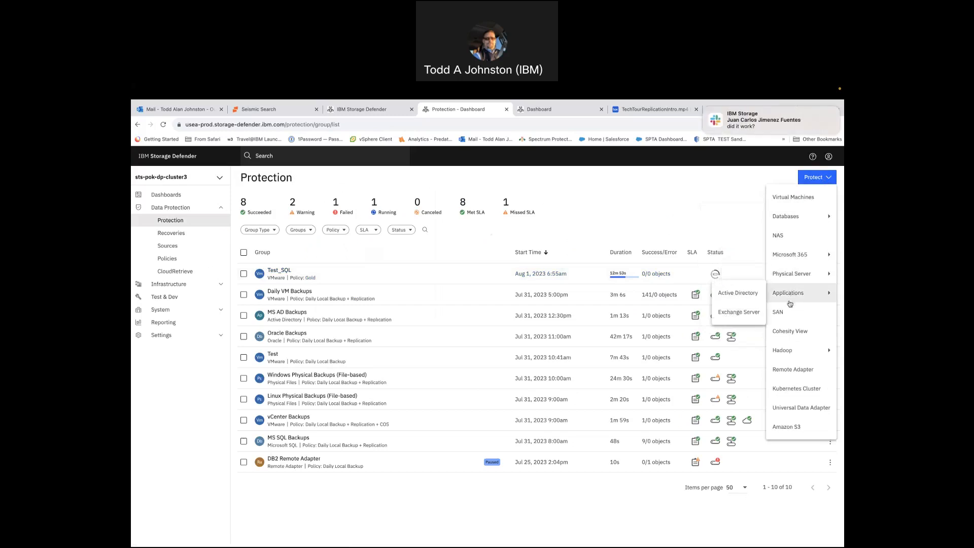
mouse_move(791, 352)
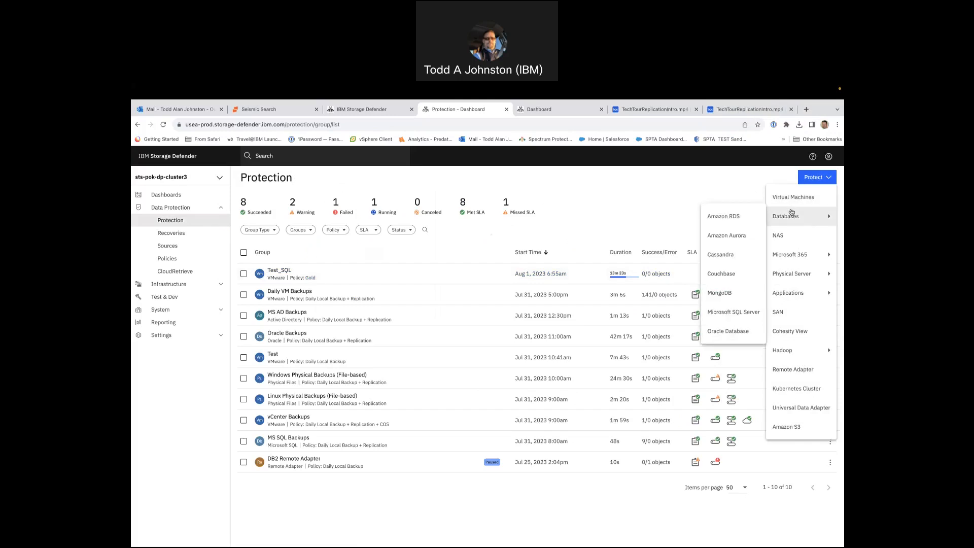
left_click(791, 199)
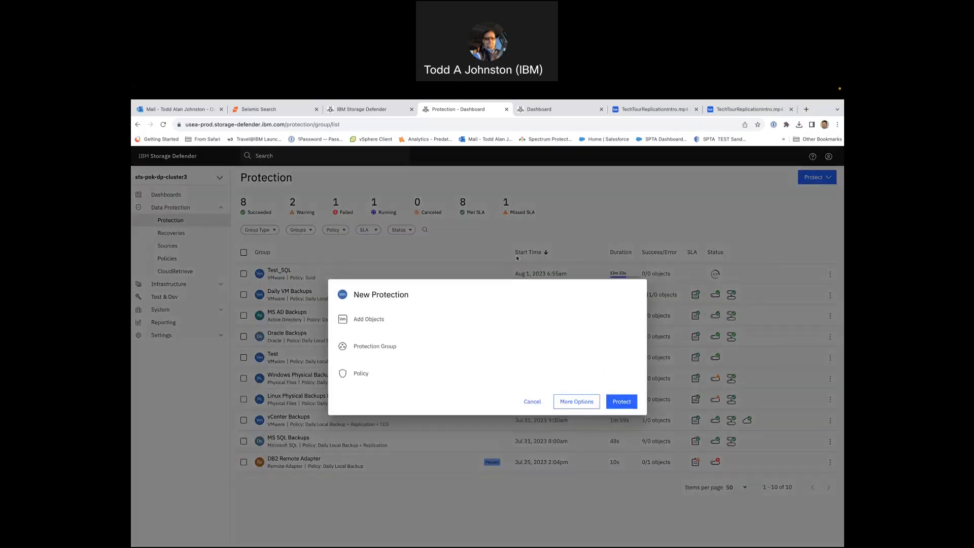
- Start adding objects from the registered source sts-pok-vcenter-1.ww.pbm.ihost.com and expand POK Cluster 1
left_click(390, 321)
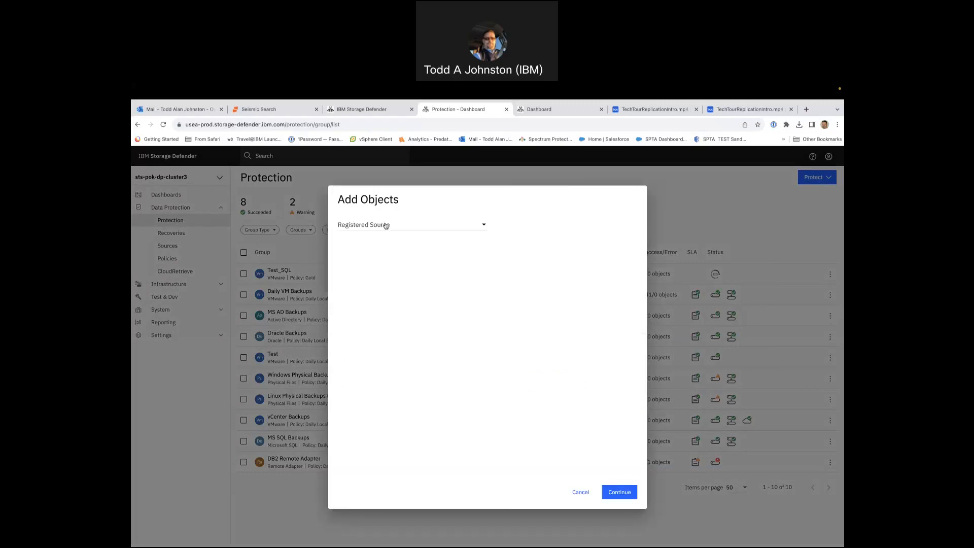
left_click(419, 225)
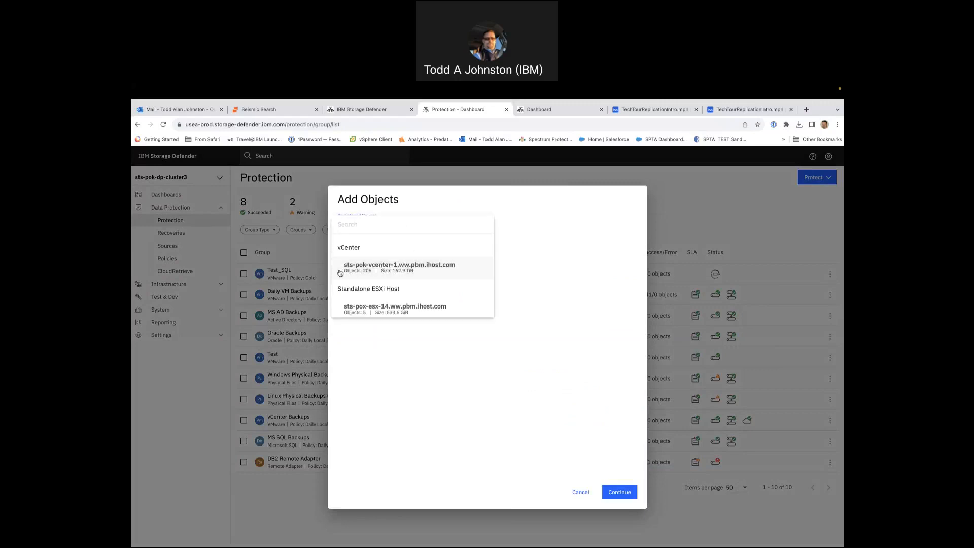
left_click(384, 268)
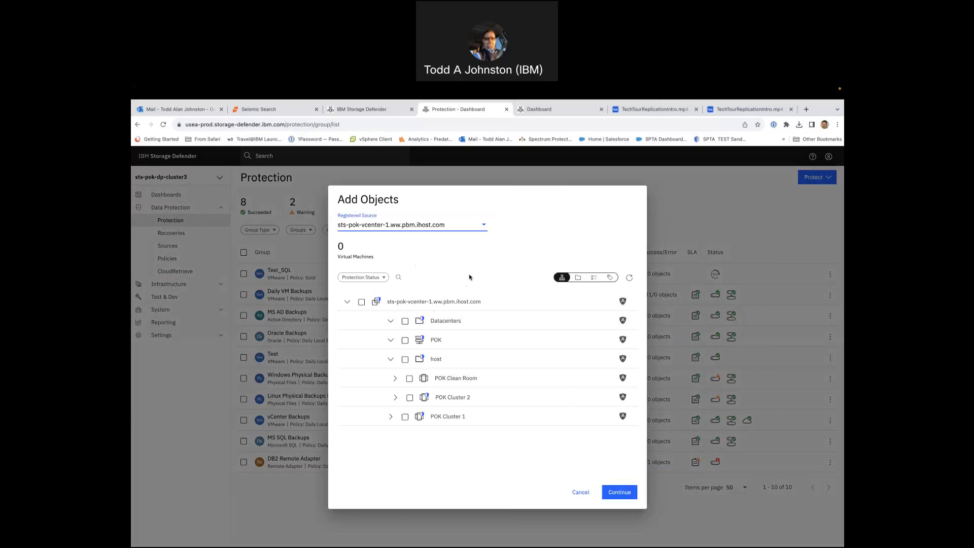
left_click(391, 418)
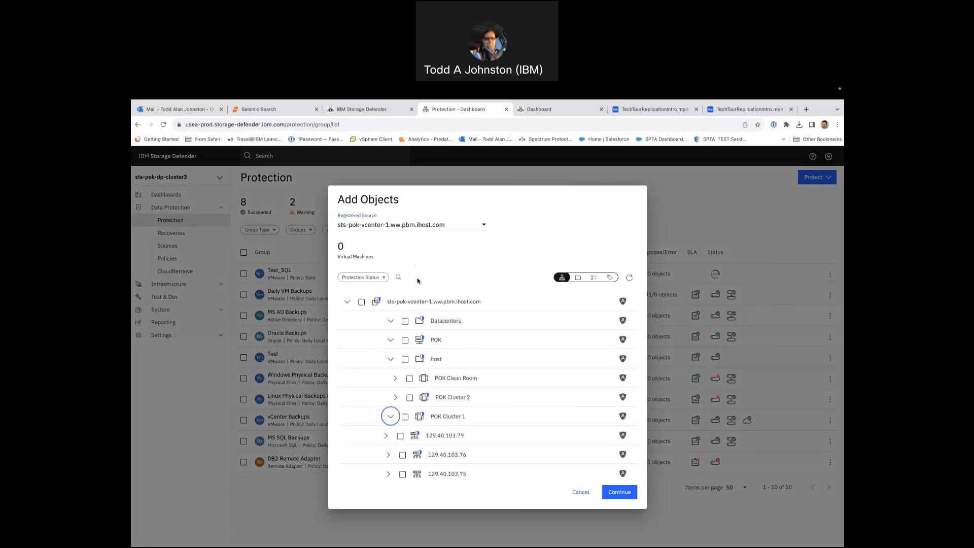
- Search the source's objects for SQL and show the matches by folder hierarchy and as a flat list of virtual machines
left_click(399, 277)
type("SQL")
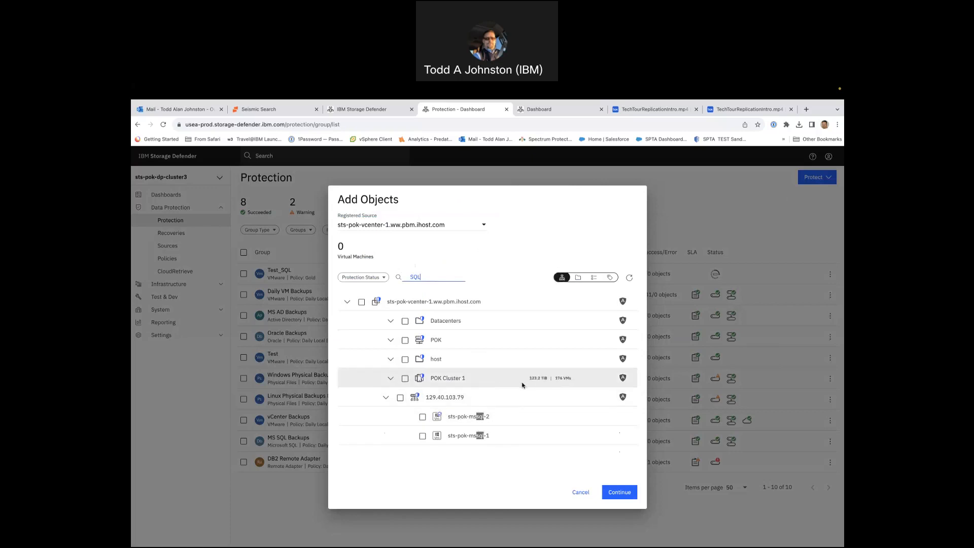
left_click(579, 278)
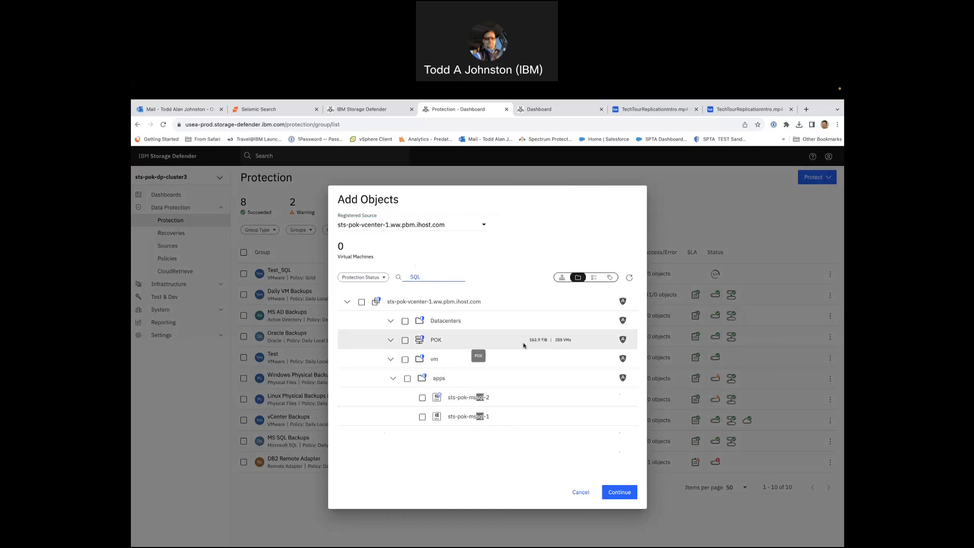
left_click(595, 278)
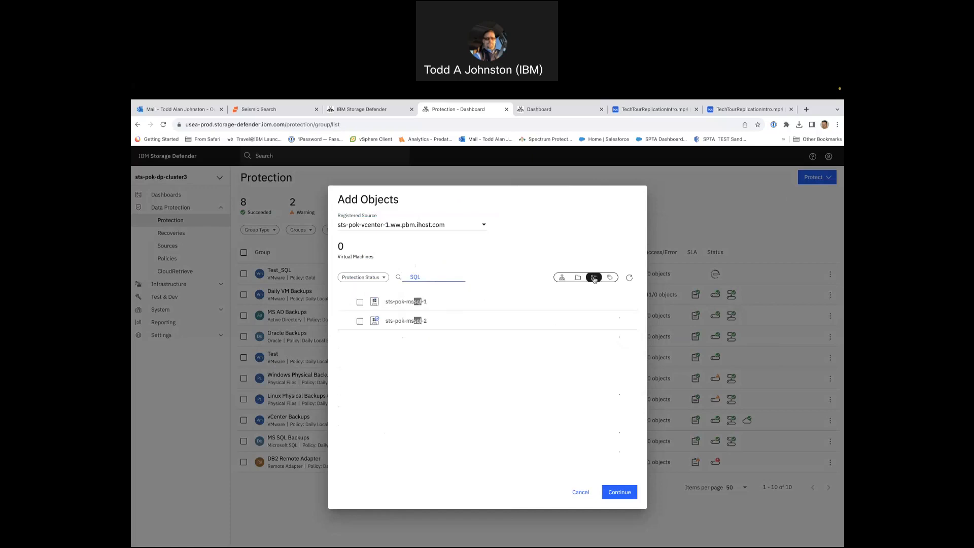
- Search the source's virtual machines for linux and show the matches in the tag view
double_click(419, 279)
key("BackSpace")
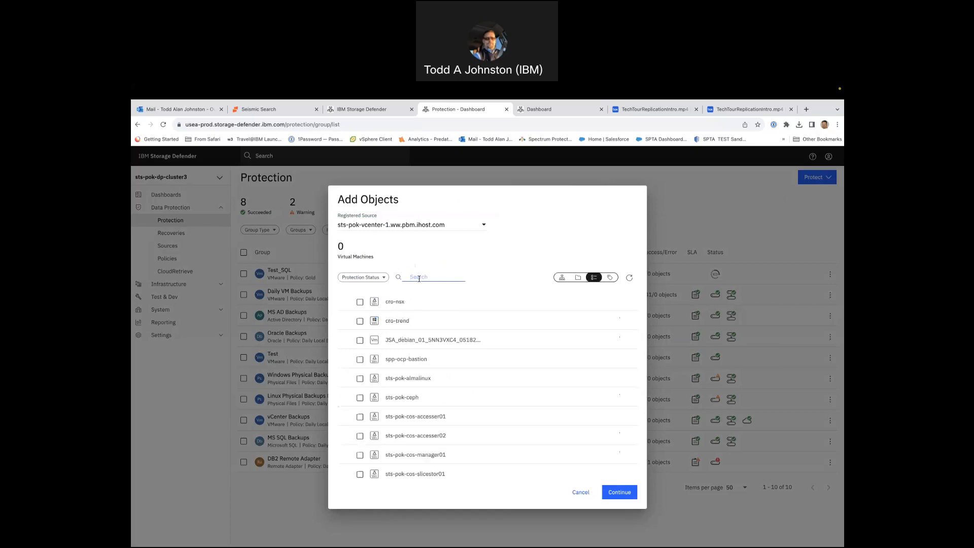
type("linux")
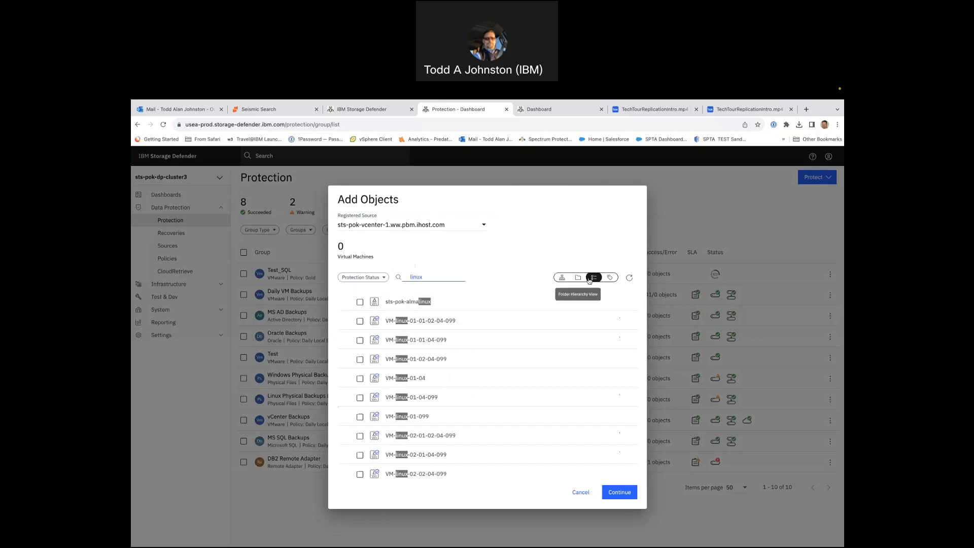
left_click(608, 278)
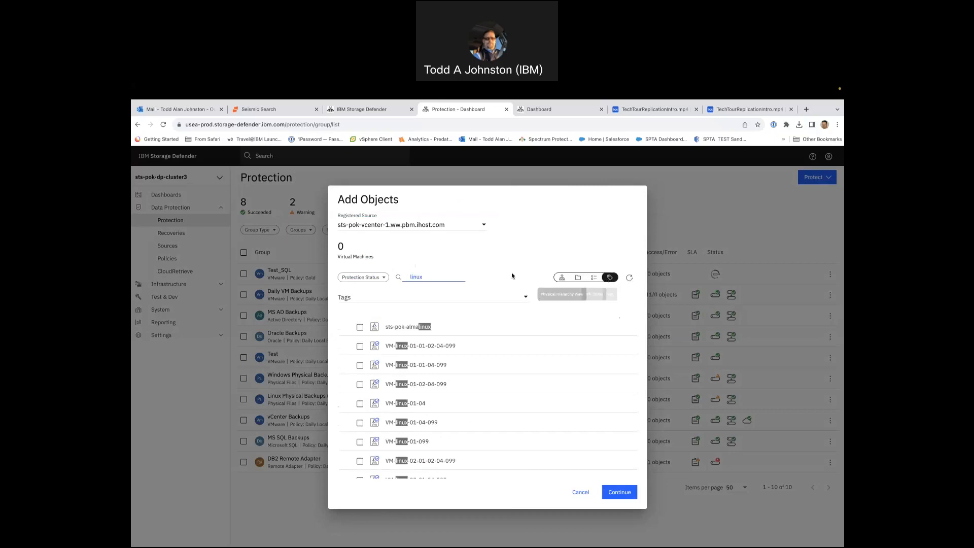
- Search the objects for SQL and add the virtual machine sts-pok-mssql-1 to the new protection
double_click(429, 276)
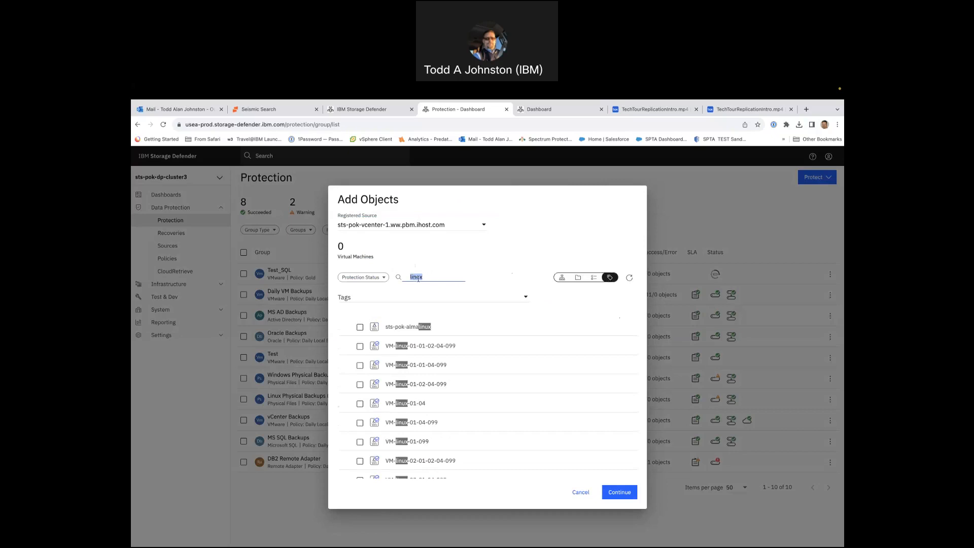
type("SQL")
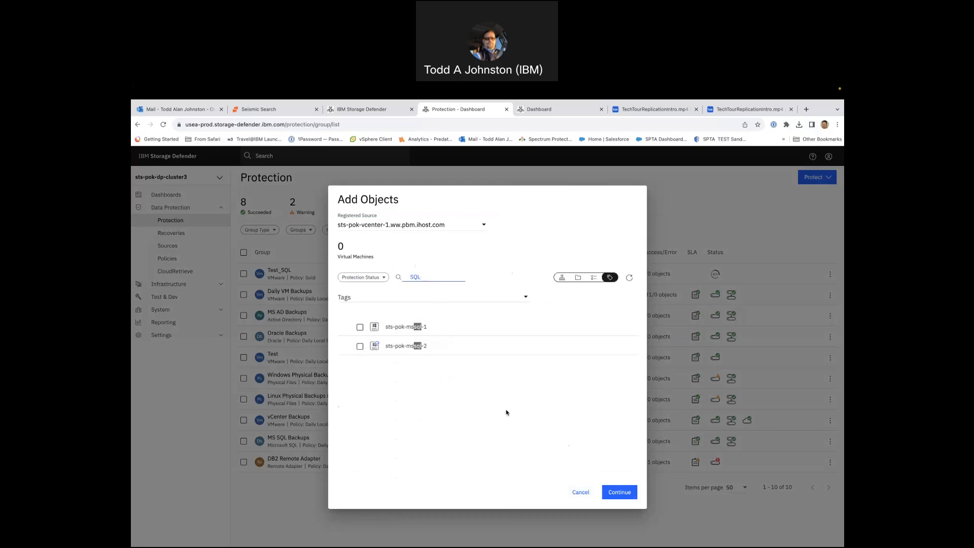
left_click(618, 495)
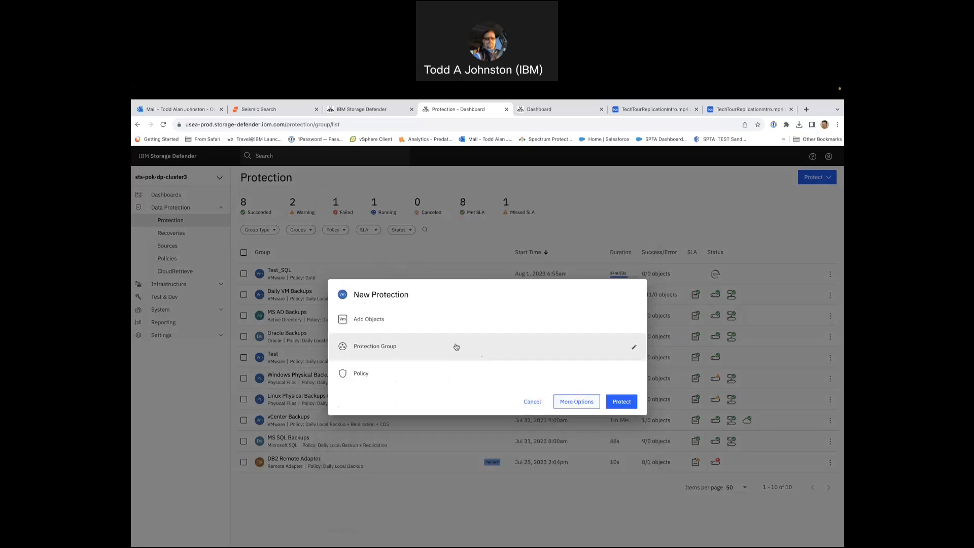
left_click(441, 319)
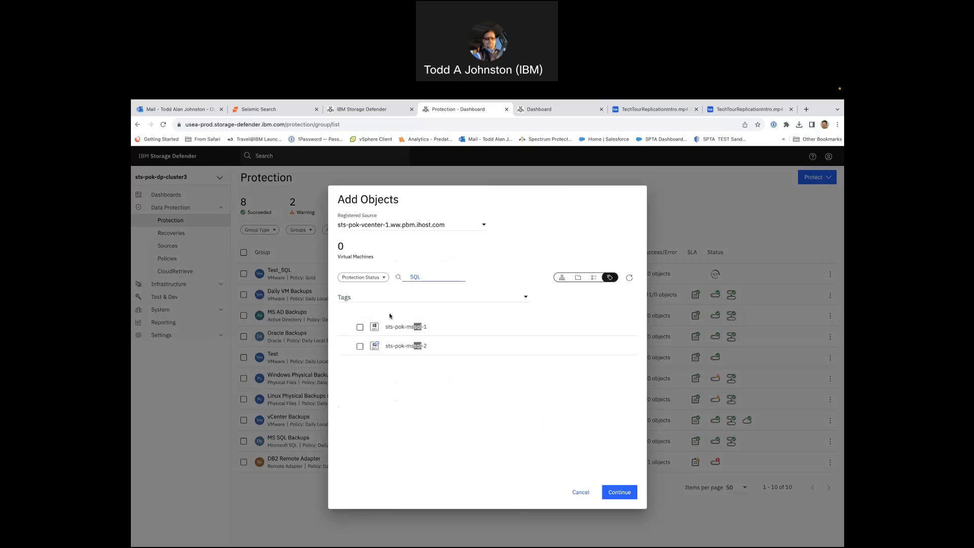
left_click(360, 327)
left_click(622, 493)
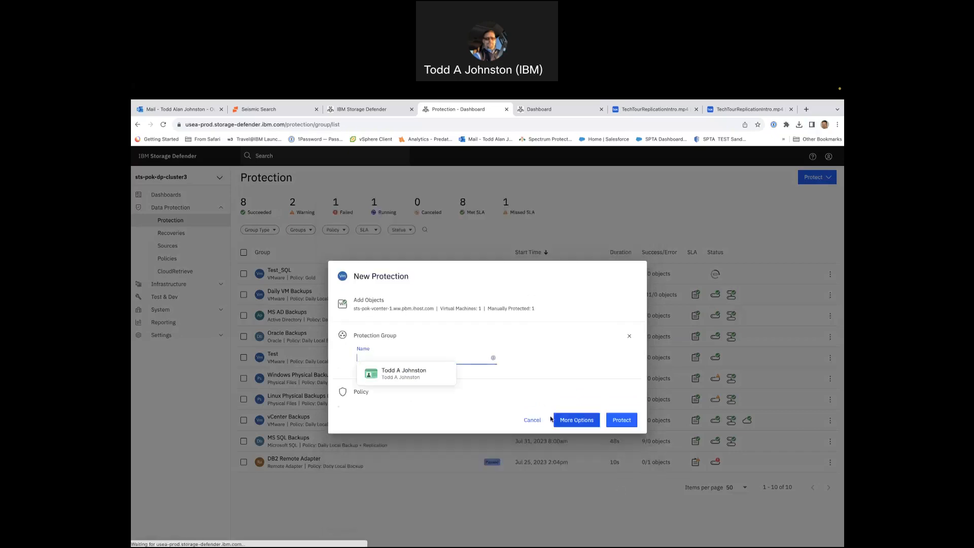
- Name the new protection group SQLTest2
left_click(423, 394)
left_click(424, 337)
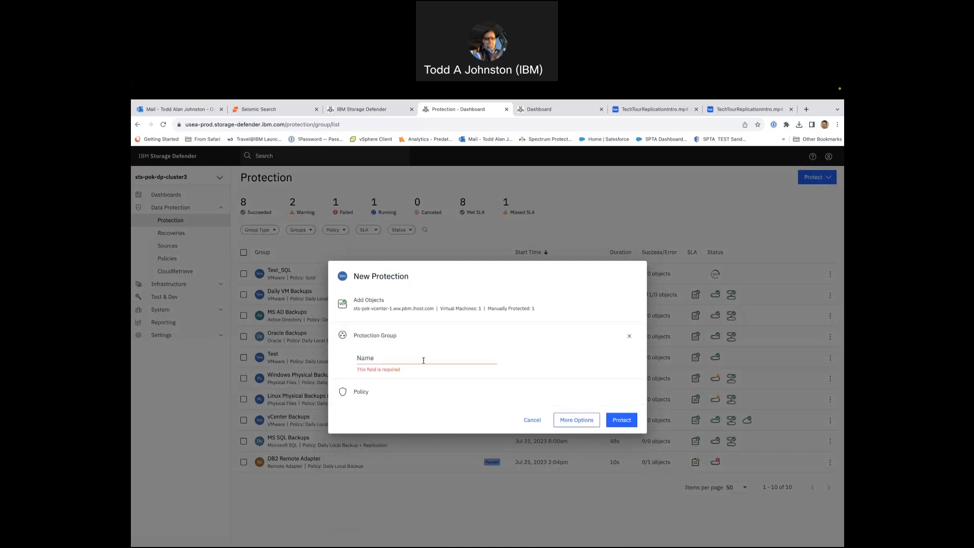
left_click(424, 359)
type("SQLTest2")
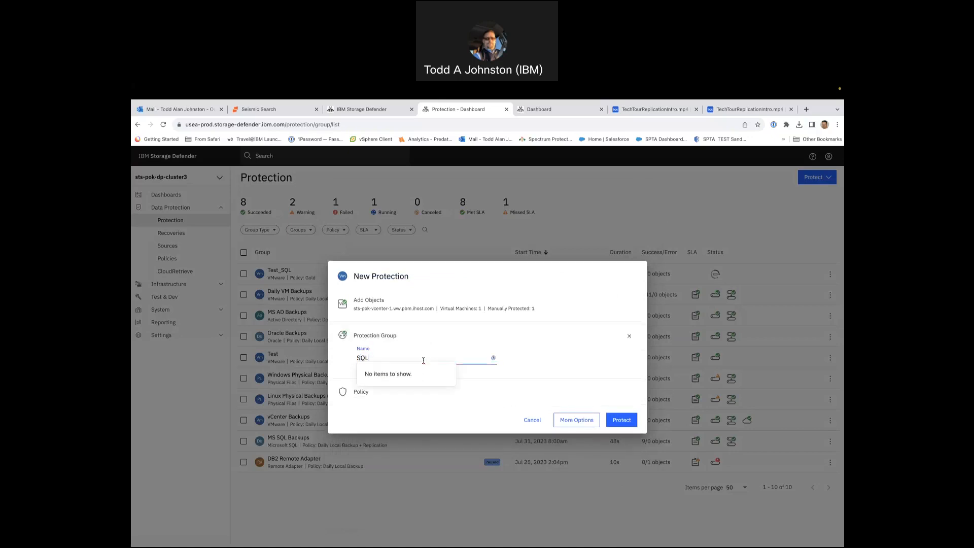
- Look through the available policies and assign the Gold policy to the new protection
left_click(508, 392)
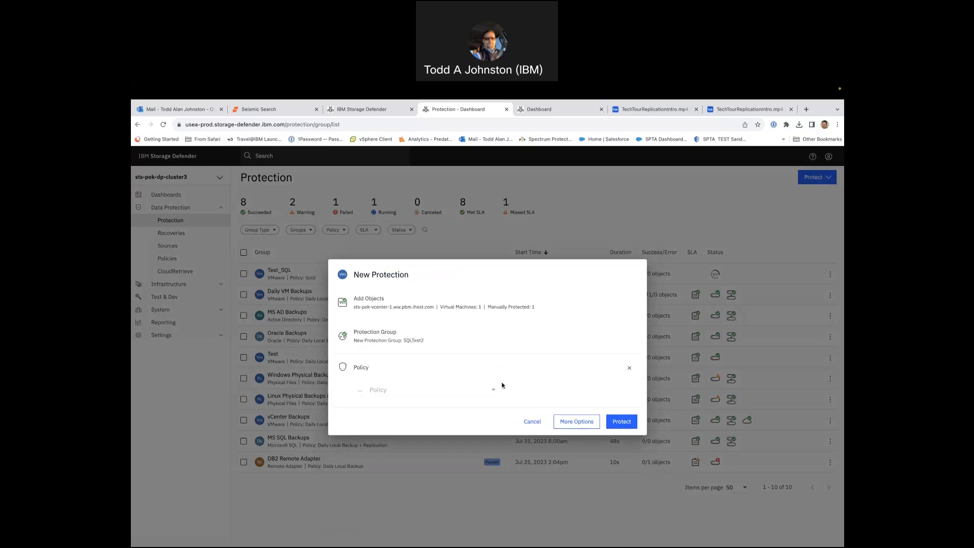
left_click(441, 389)
scroll(451, 420, "down", 3)
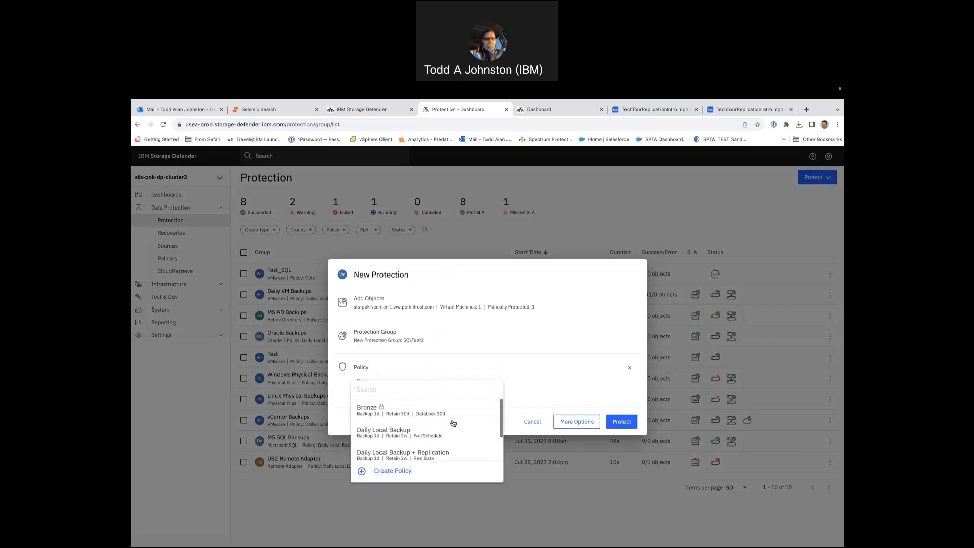
scroll(454, 426, "down", 2)
scroll(459, 434, "down", 1)
scroll(459, 434, "down", 1)
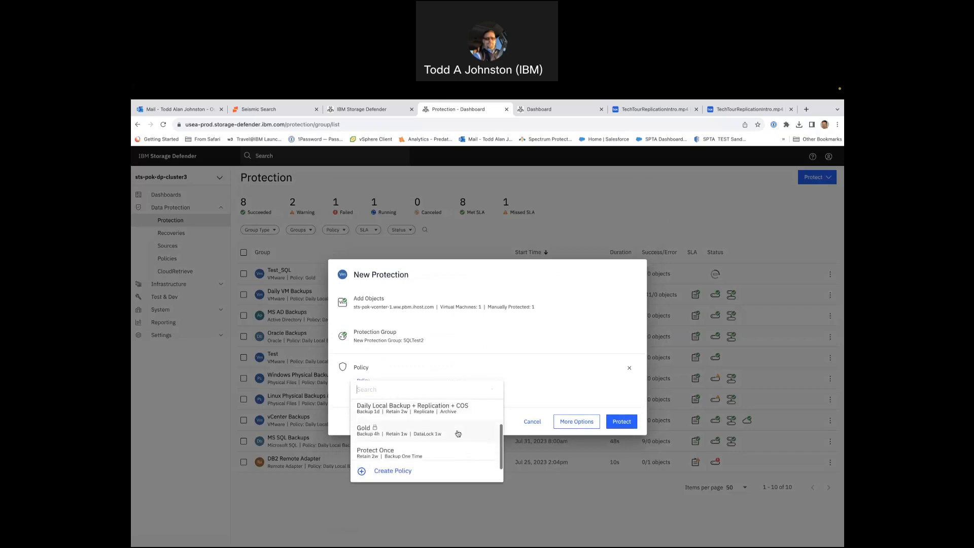
left_click(418, 432)
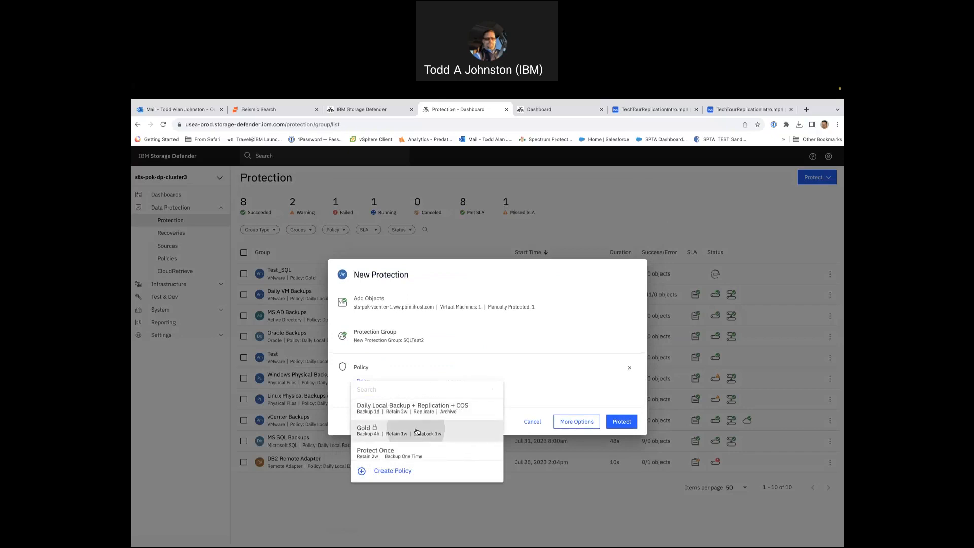
- Review the protection's full options, including the additional settings, and create the protection group with the existing settings
left_click(574, 423)
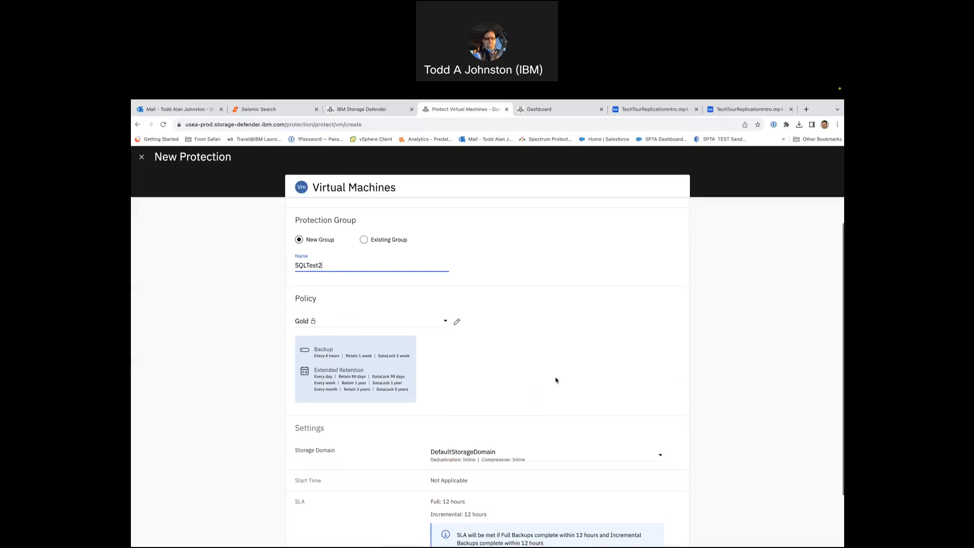
scroll(557, 378, "down", 2)
scroll(557, 380, "down", 2)
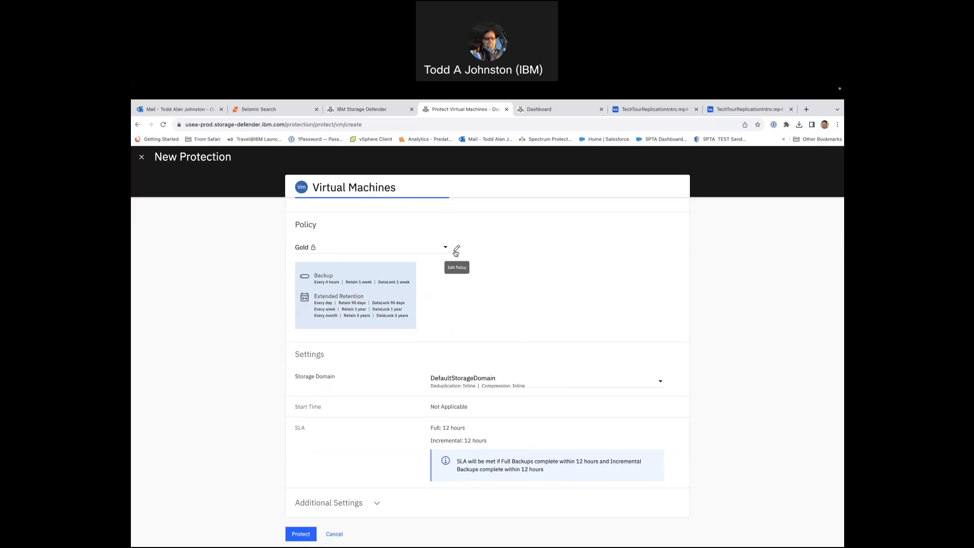
scroll(503, 343, "down", 1)
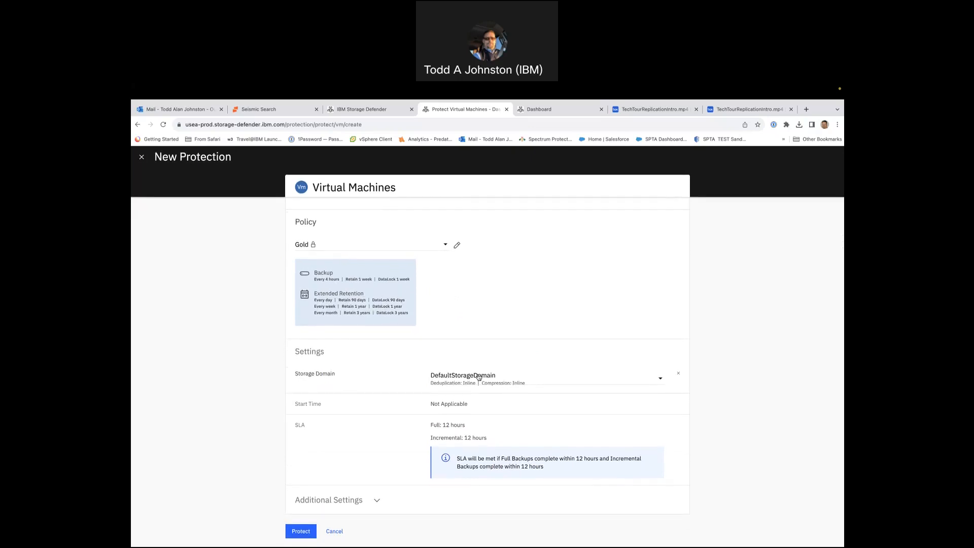
left_click(377, 499)
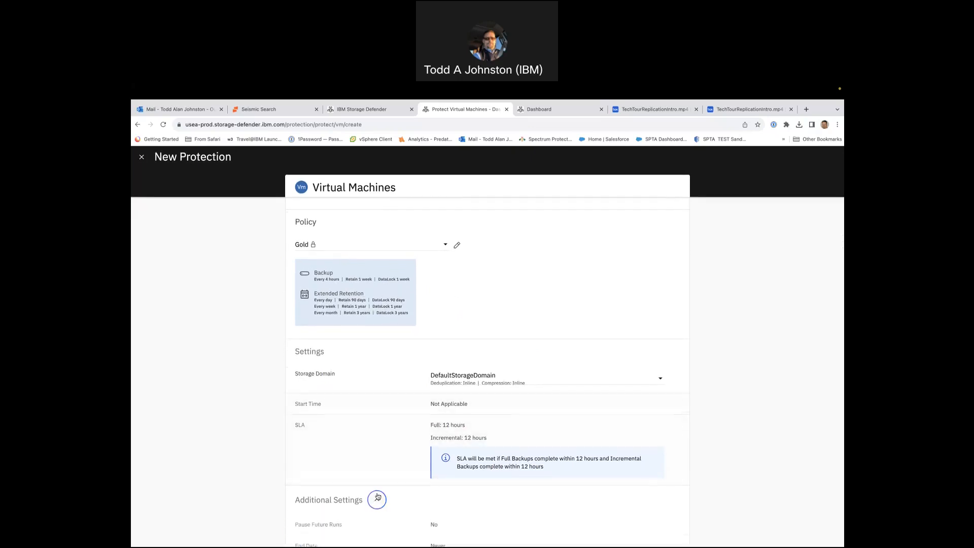
scroll(377, 497, "down", 6)
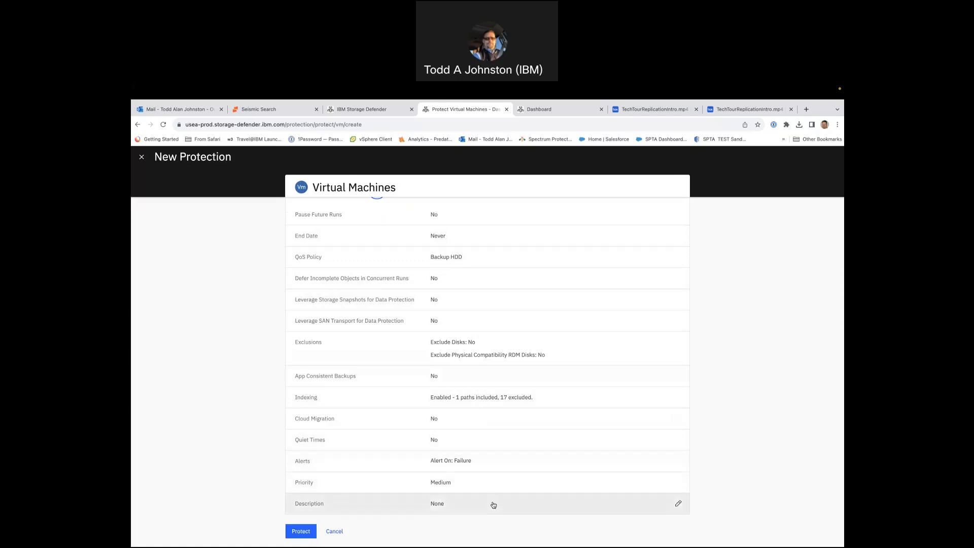
left_click(295, 530)
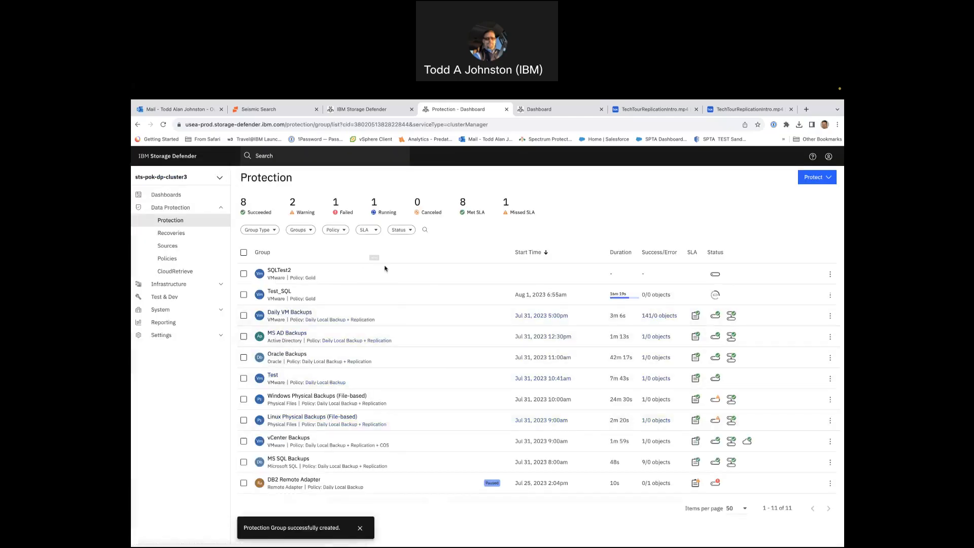
- Open the Test_SQL group's Aug 1, 2023 6:55am run and review the backup task activity for sts-pok-mssql-2
left_click(279, 291)
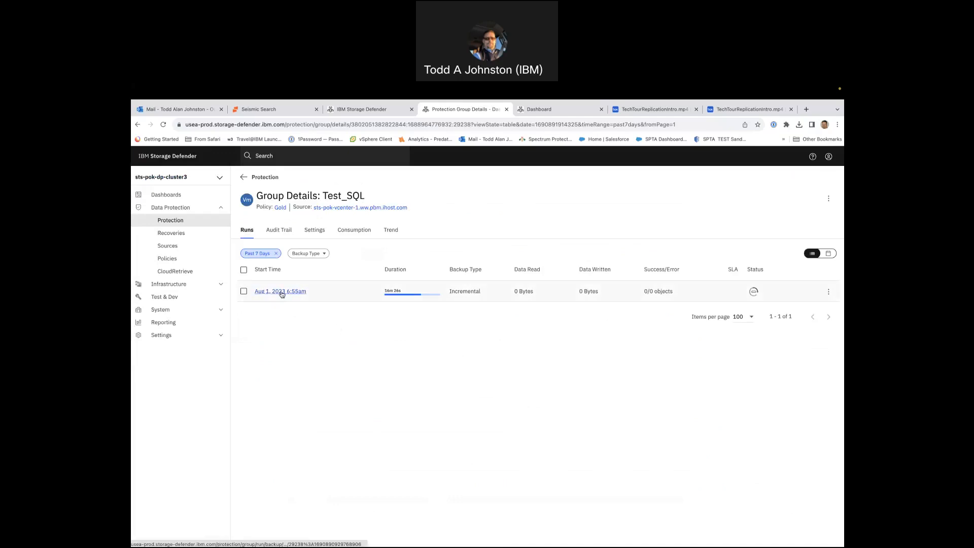
left_click(282, 292)
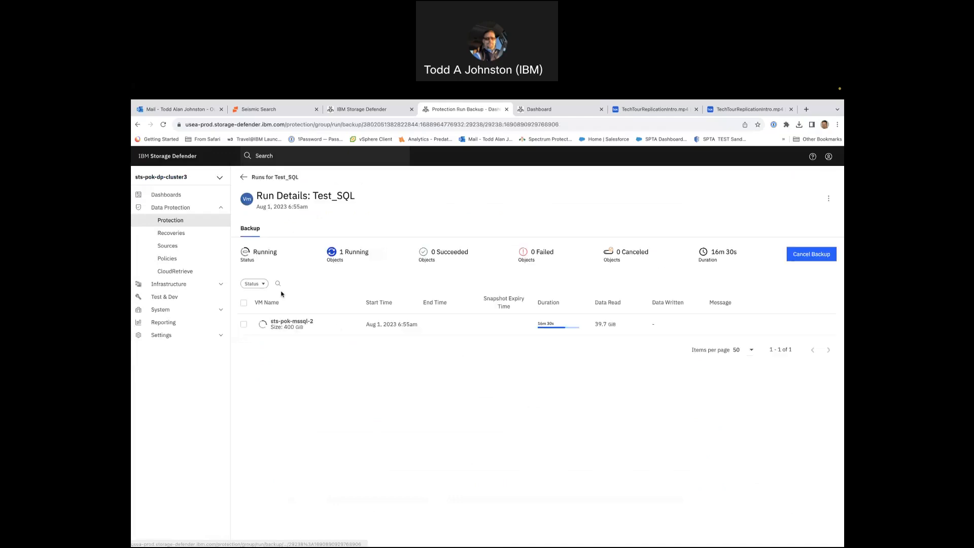
left_click(304, 326)
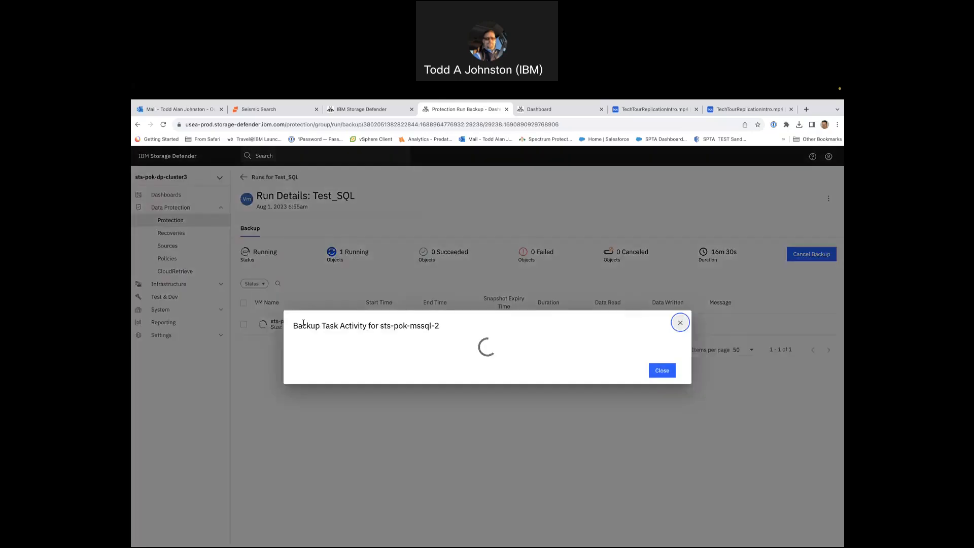
scroll(332, 375, "down", 1)
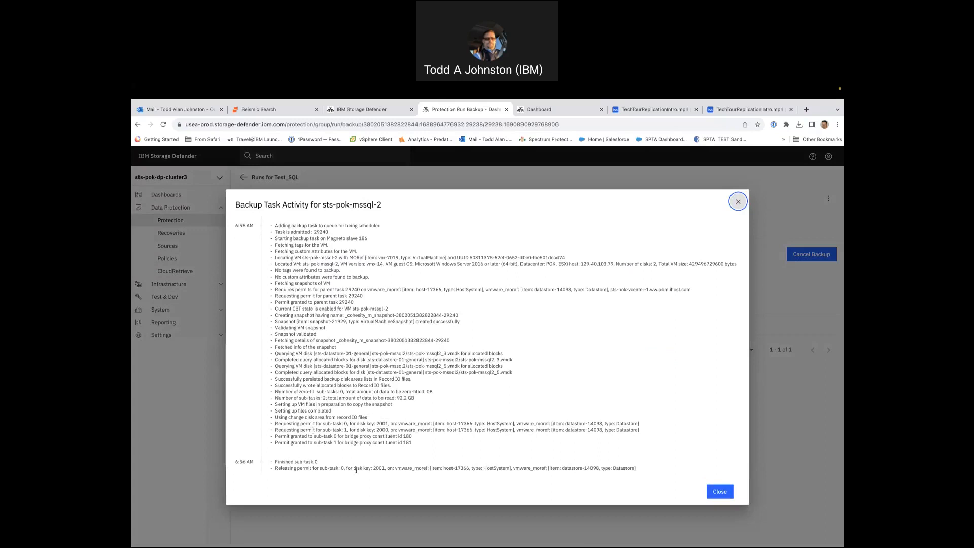
left_click(720, 491)
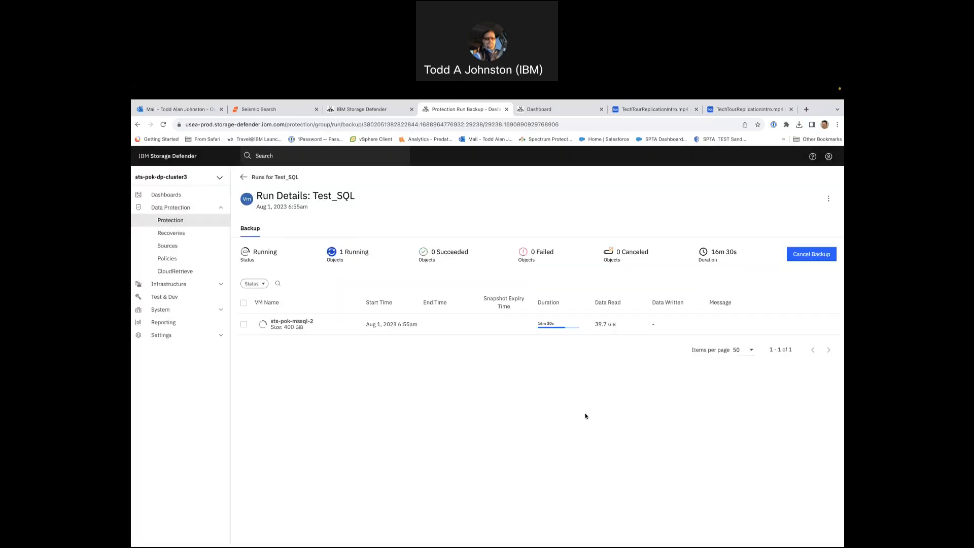